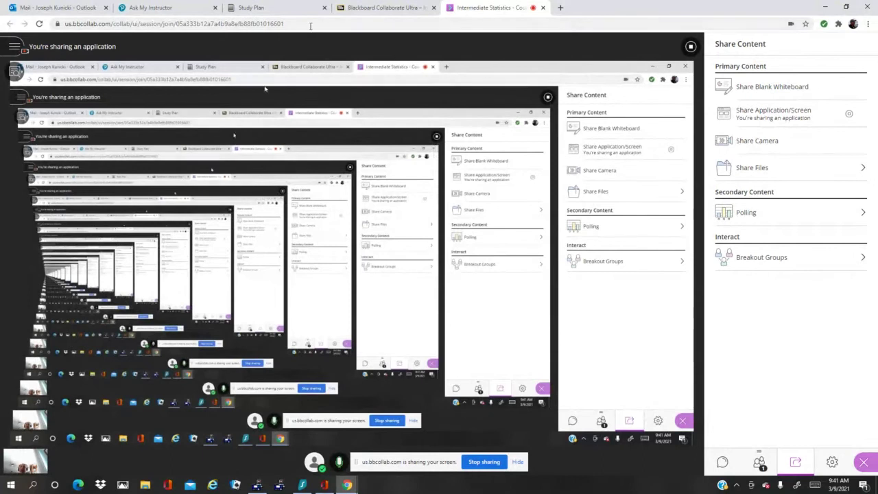
# - Go to the Study Plan and launch Section 8.4 exercise 8.4.14-T on standard deviation or variance
pyautogui.click(289, 10)
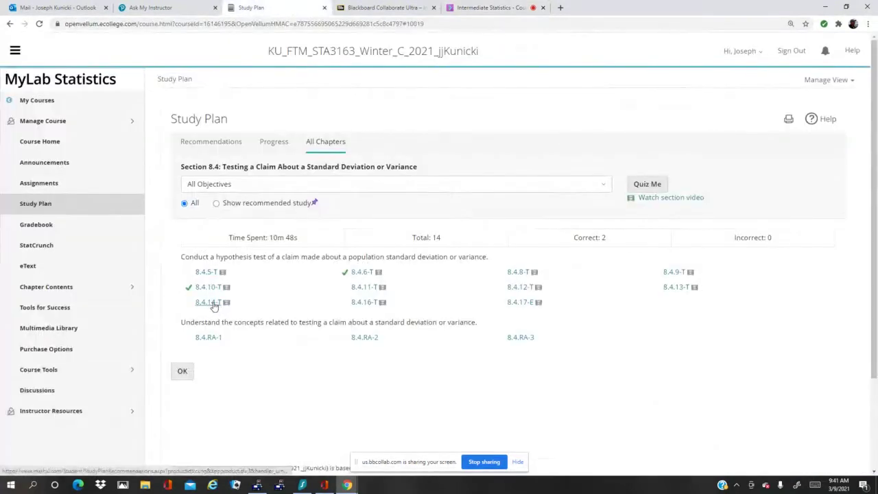
pyautogui.click(213, 302)
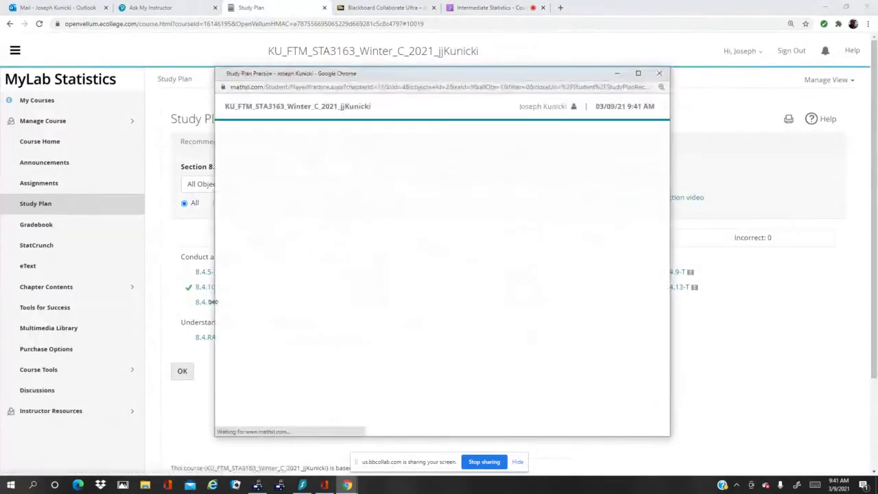
# - Maximize the practice window and submit option D (H0: σ = 2.2, HA: σ < 2.2) for part a
pyautogui.click(638, 72)
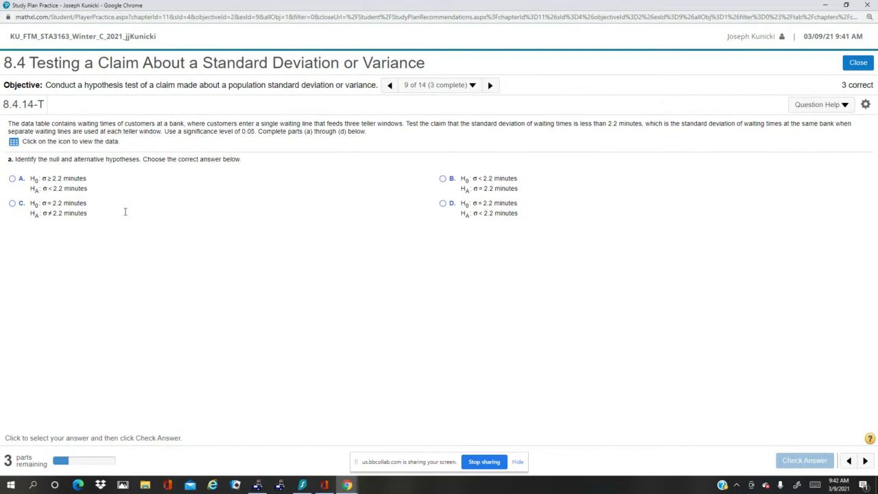
pyautogui.click(443, 205)
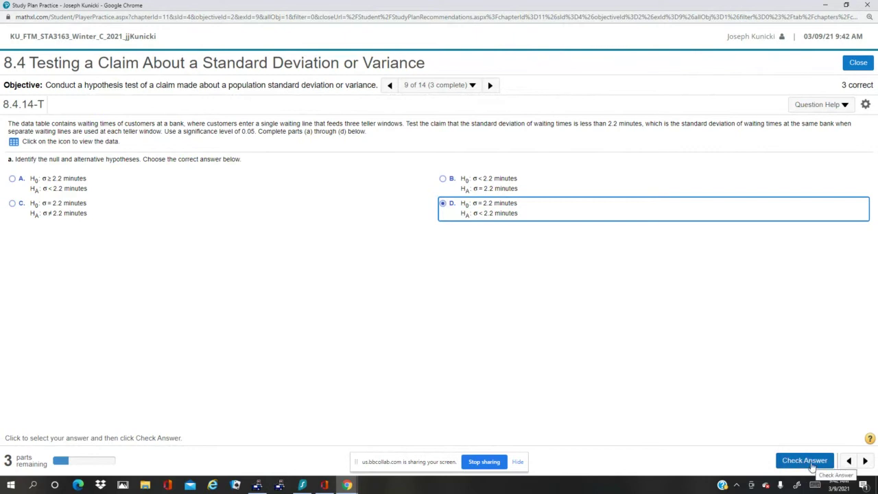
pyautogui.click(812, 465)
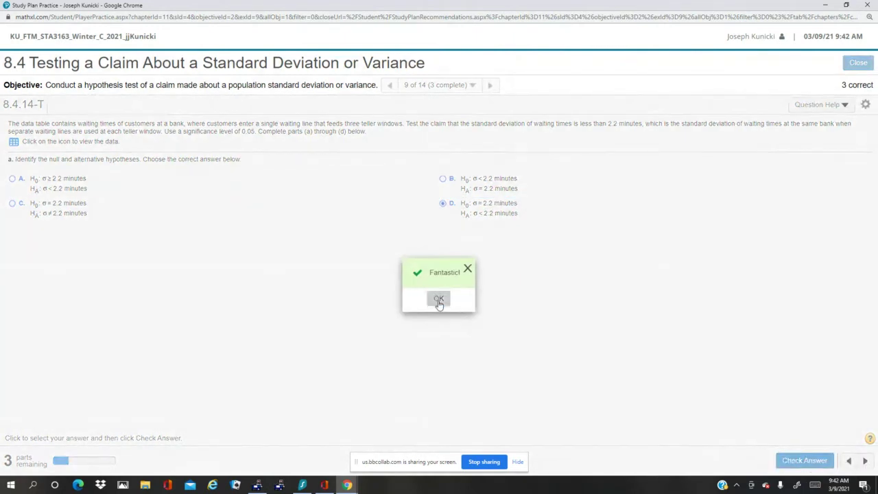
# - Dismiss the correct-answer message and bring StatCrunch in front of the part b question
pyautogui.click(439, 300)
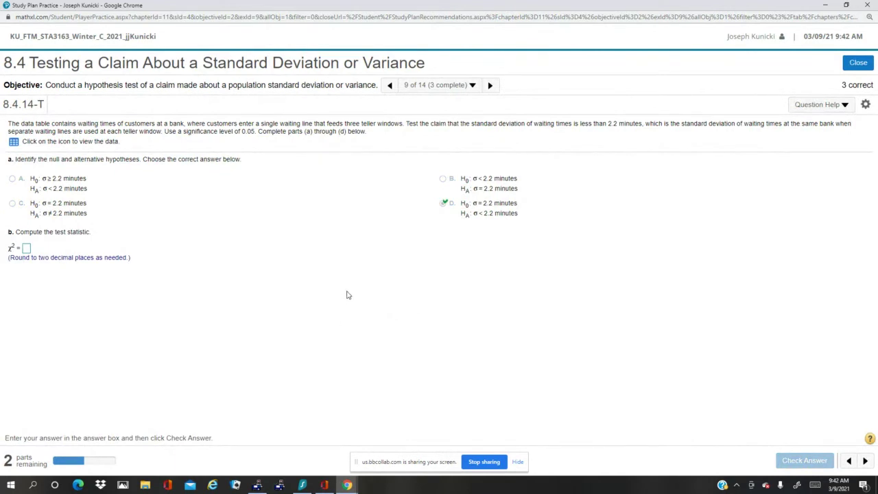
pyautogui.keyDown('ctrl'); pyautogui.scroll(3, 415, 331); pyautogui.keyUp('ctrl')
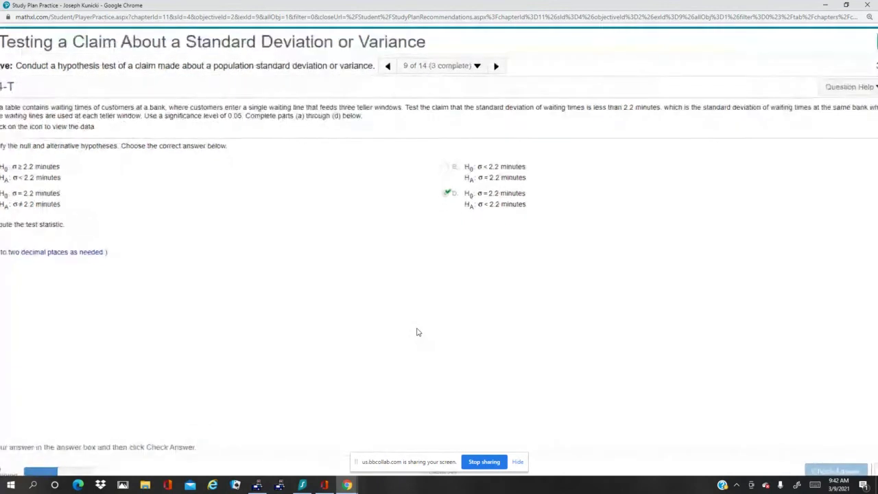
pyautogui.keyDown('ctrl'); pyautogui.scroll(-3, 415, 332); pyautogui.keyUp('ctrl')
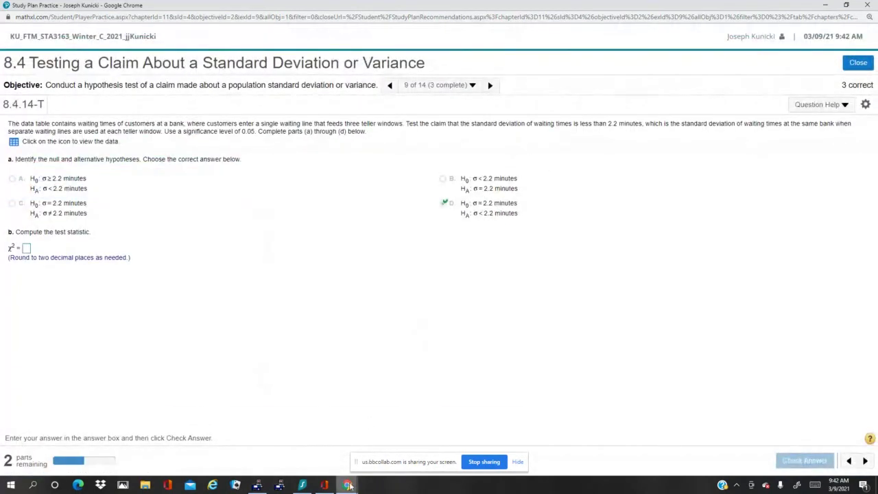
pyautogui.moveTo(348, 485)
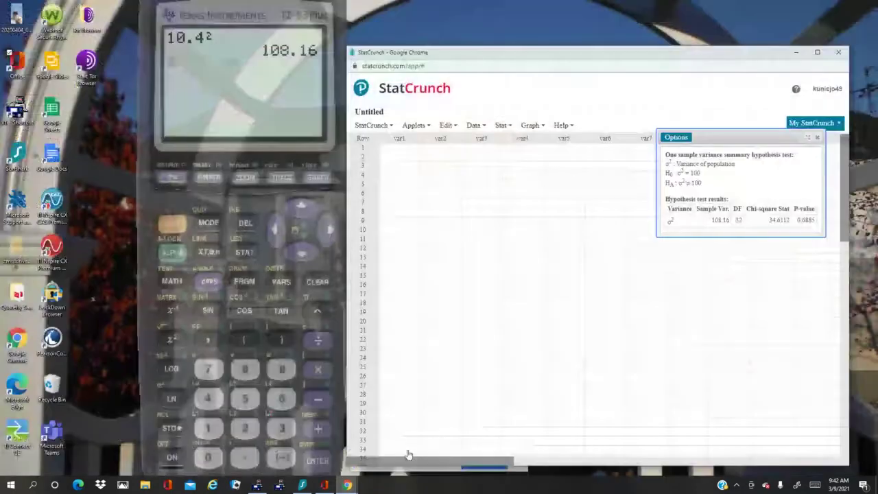
pyautogui.click(402, 449)
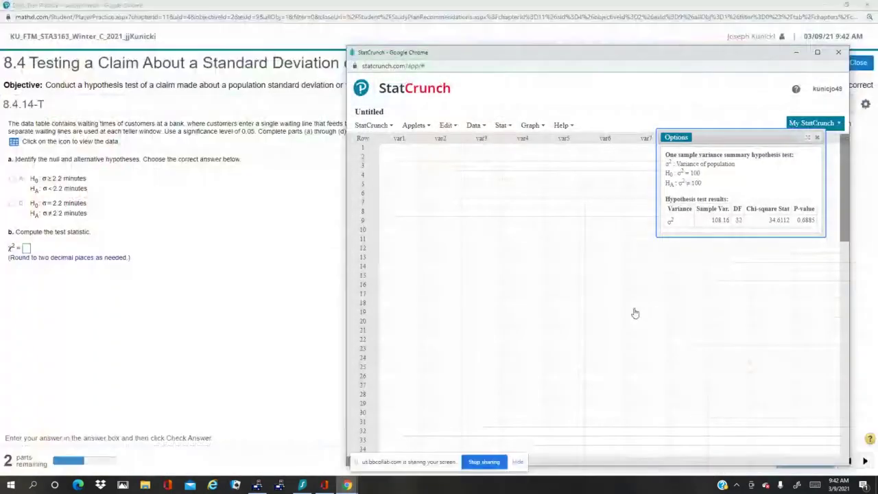
# - Review the earlier one-sample variance test settings, then close them without changes
pyautogui.click(683, 139)
pyautogui.click(677, 148)
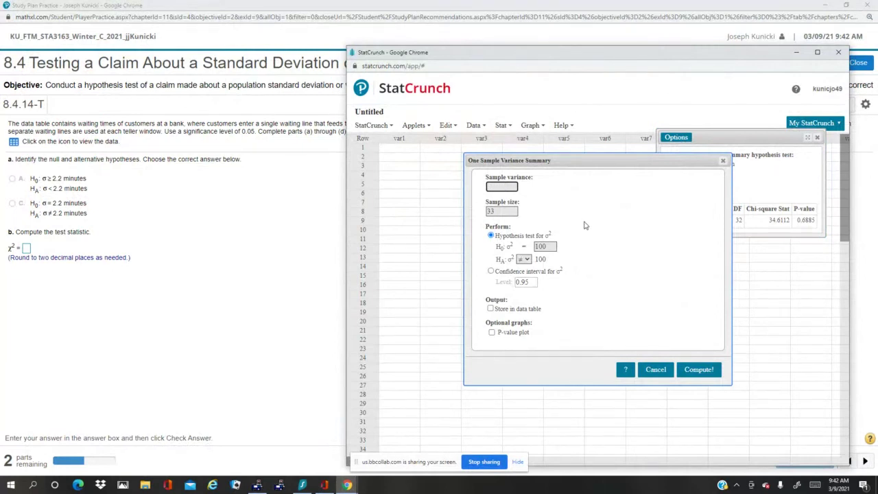
pyautogui.moveTo(561, 55); pyautogui.dragTo(482, 183)
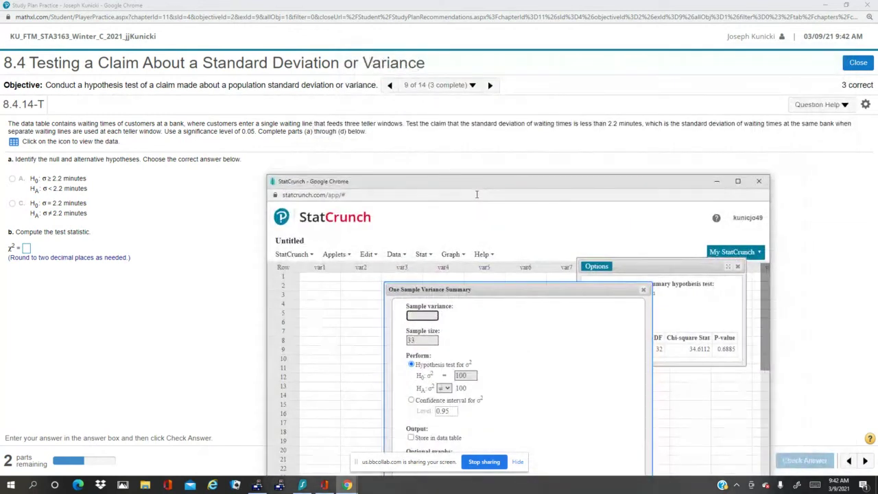
pyautogui.moveTo(476, 194); pyautogui.dragTo(532, 45)
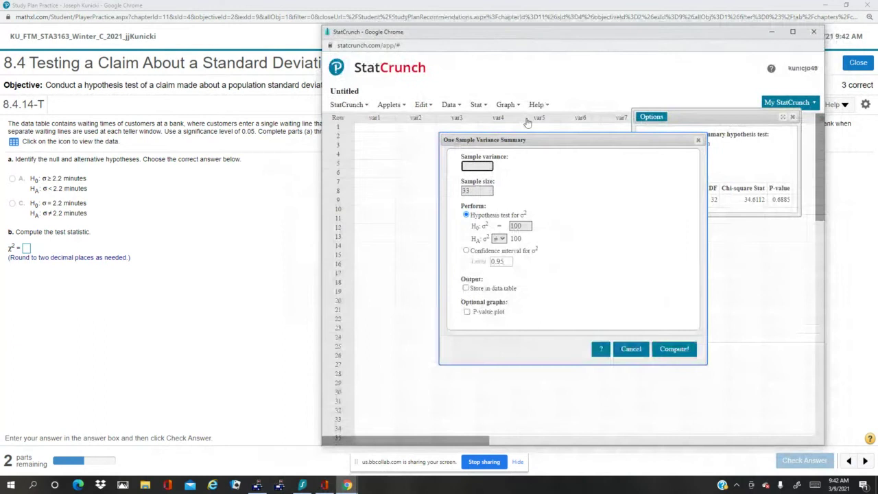
pyautogui.click(699, 142)
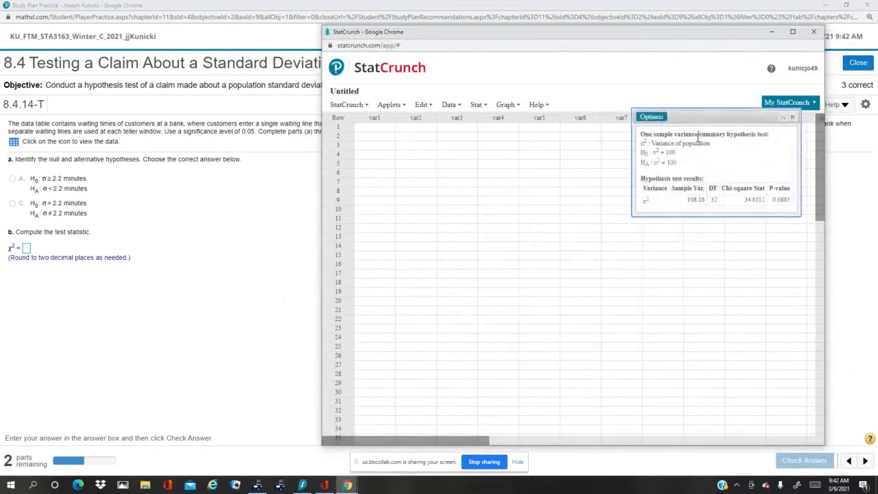
# - Open the Customer Waiting Times data table in StatCrunch
pyautogui.click(13, 144)
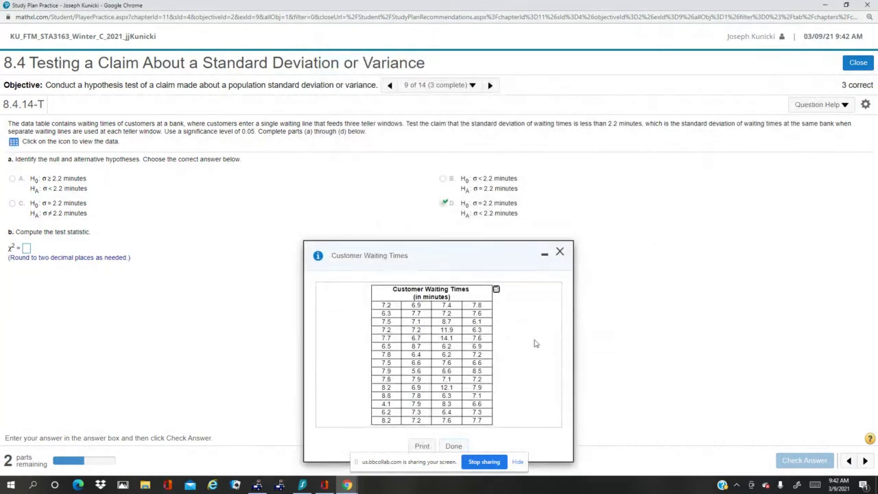
pyautogui.click(497, 290)
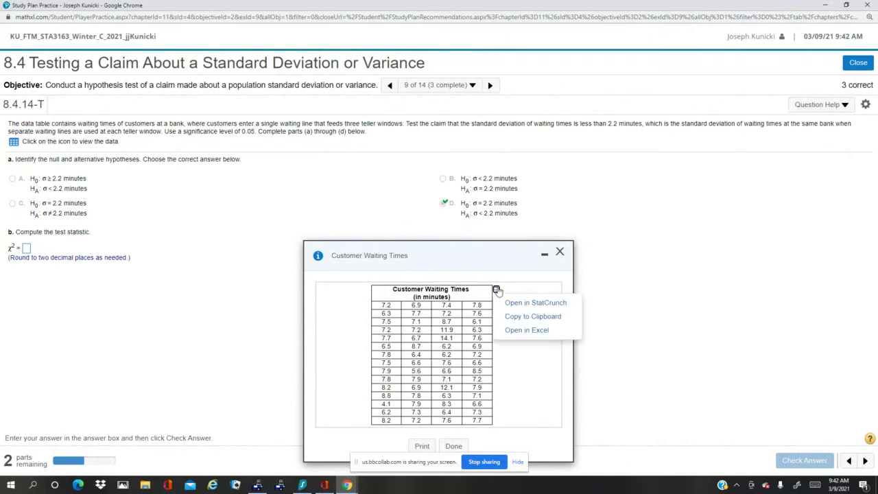
pyautogui.click(543, 306)
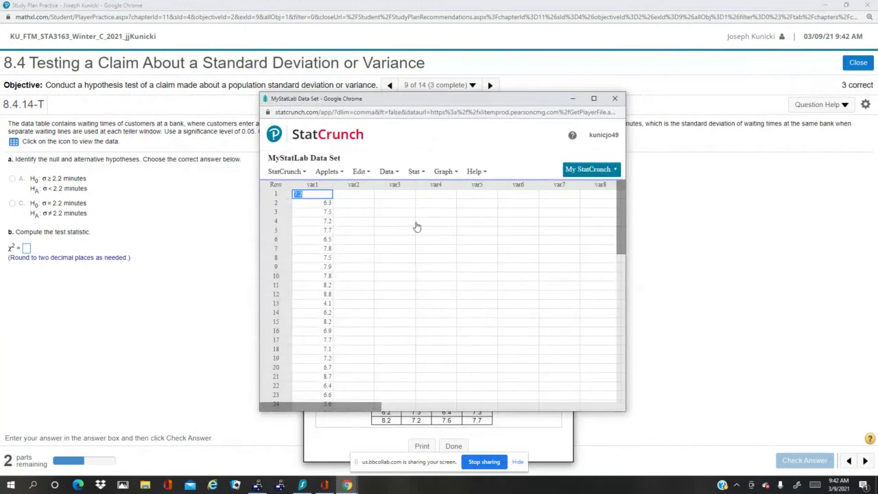
# - Start a One Sample Variance test with data on var1, selecting the hypothesized variance field
pyautogui.click(413, 173)
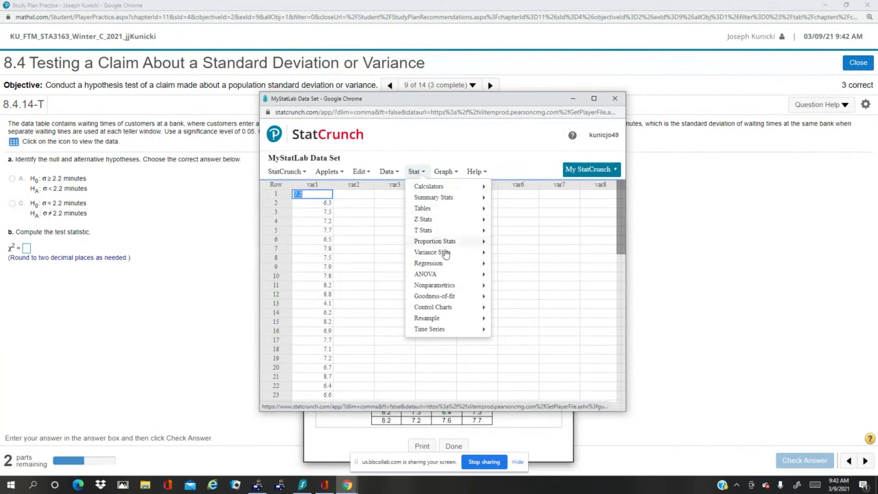
pyautogui.moveTo(445, 252)
pyautogui.moveTo(511, 256)
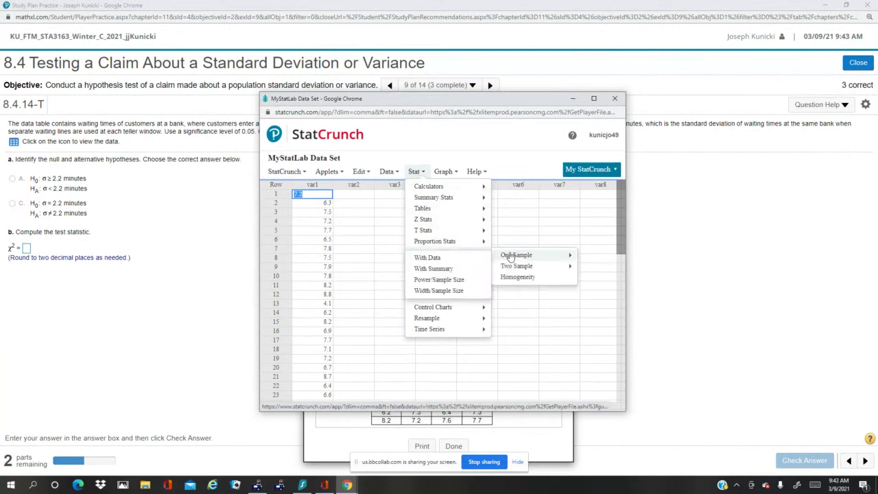
pyautogui.click(450, 260)
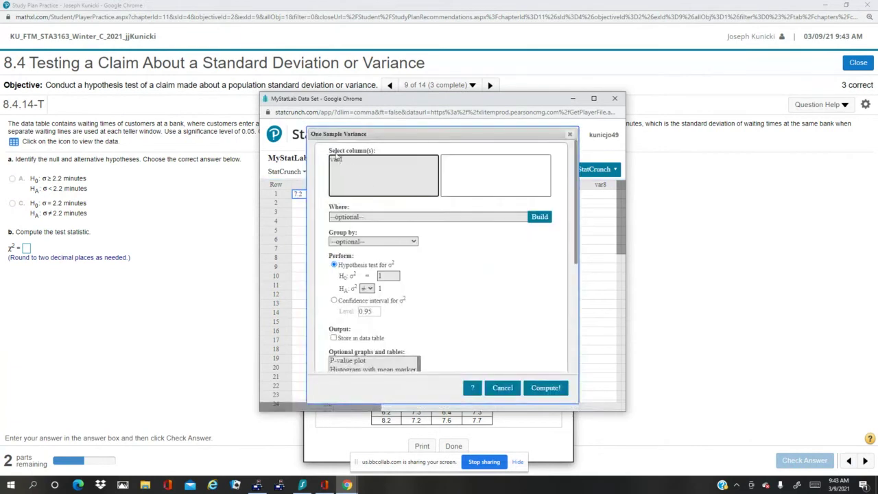
pyautogui.click(341, 160)
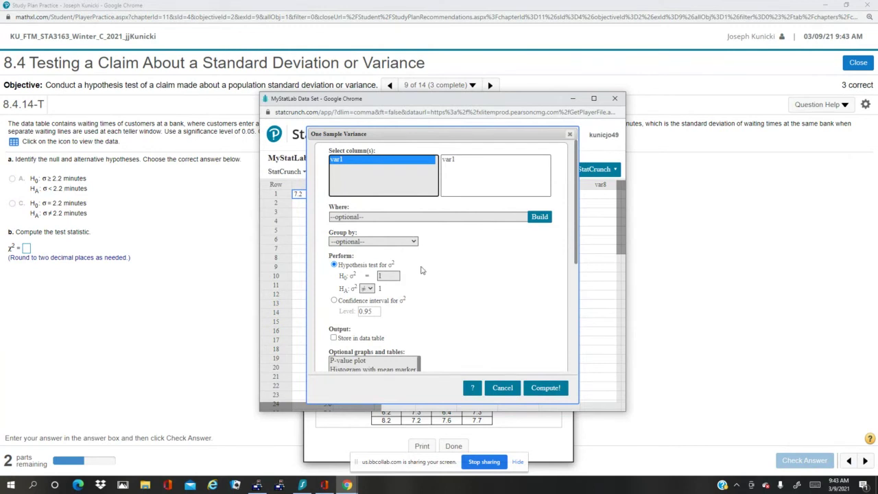
pyautogui.doubleClick(389, 276)
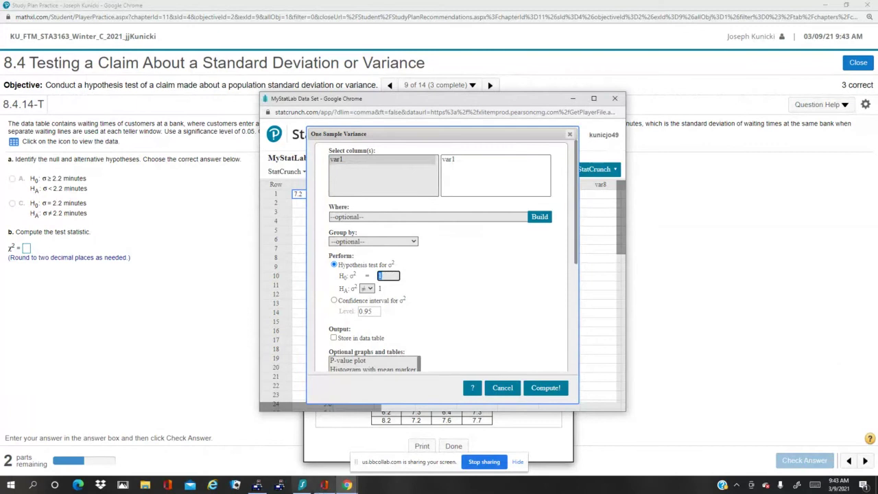
pyautogui.click(258, 485)
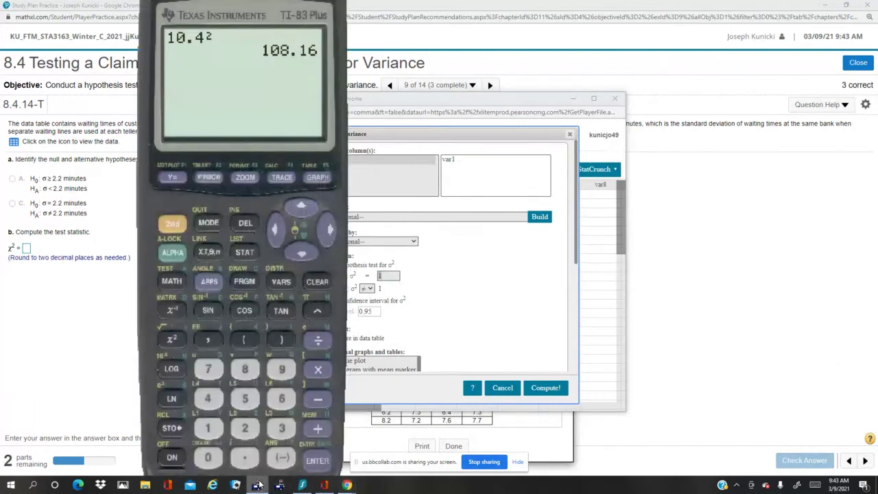
# - Compute 2.2² = 4.84 on the TI-83 and enter 4.84 as StatCrunch's H0 variance
pyautogui.write('2.2')
pyautogui.click(180, 338)
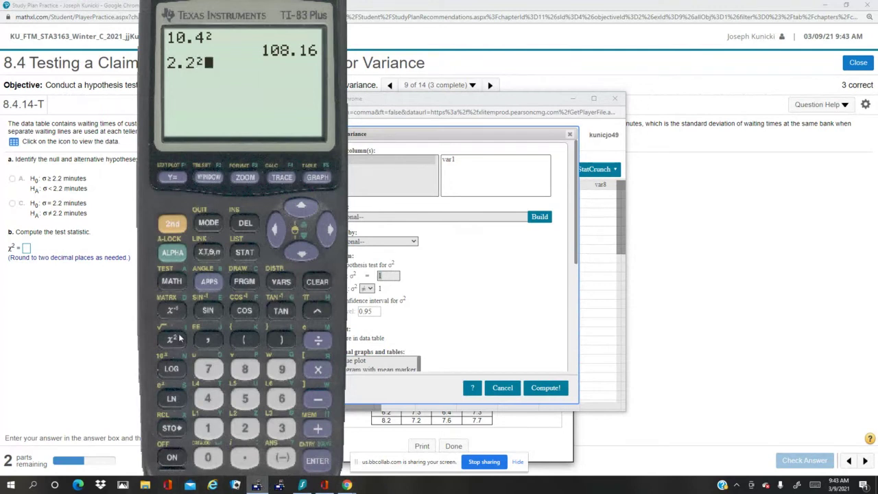
pyautogui.click(317, 458)
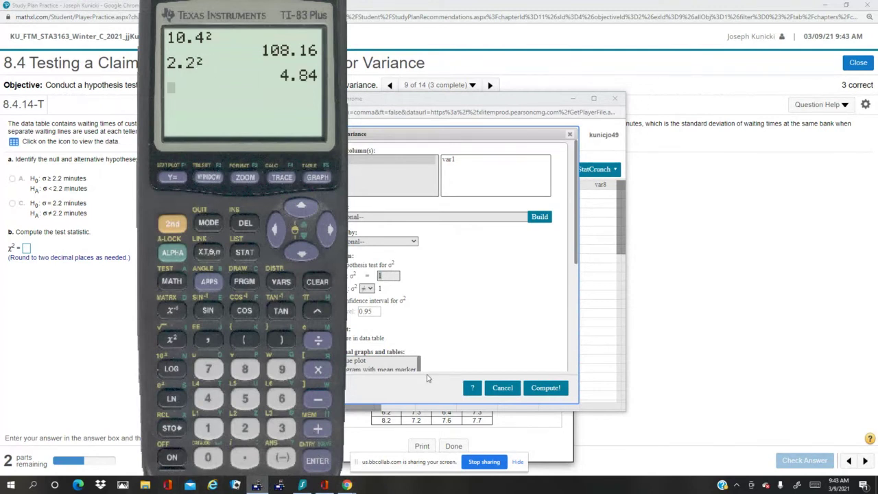
pyautogui.write('4')
pyautogui.click(386, 276)
pyautogui.doubleClick(379, 276)
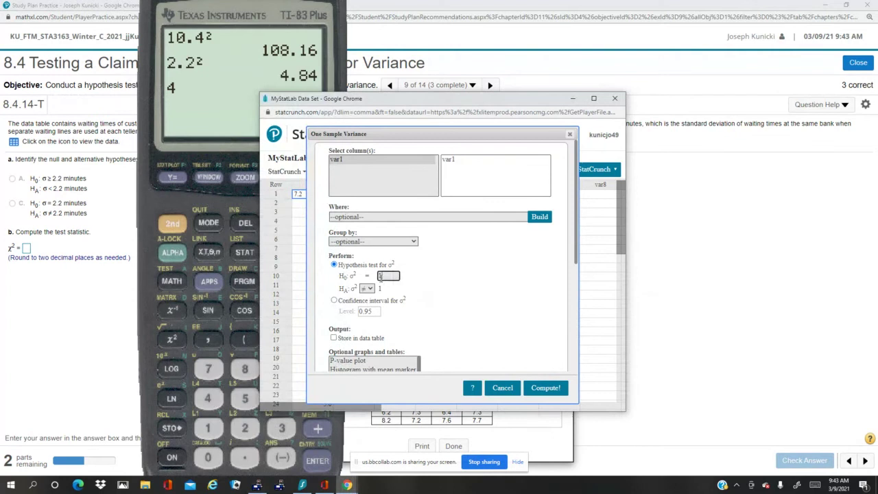
pyautogui.write('4.84')
# - Close the MyLab data window, set HA to σ² < 4.84, and compute the test
pyautogui.click(108, 321)
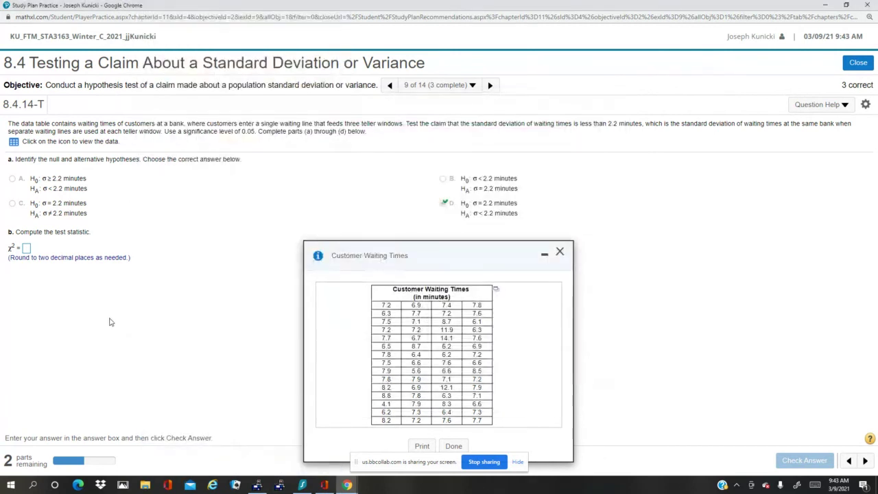
pyautogui.click(559, 252)
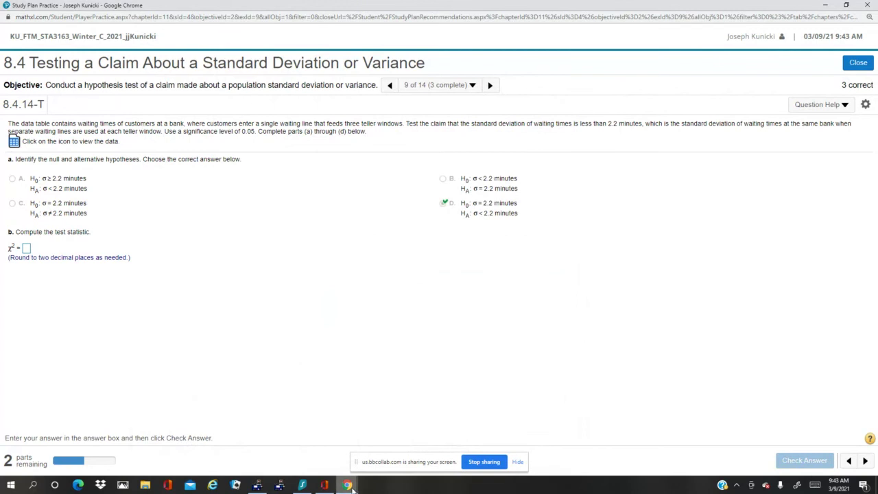
pyautogui.moveTo(349, 486)
pyautogui.click(528, 439)
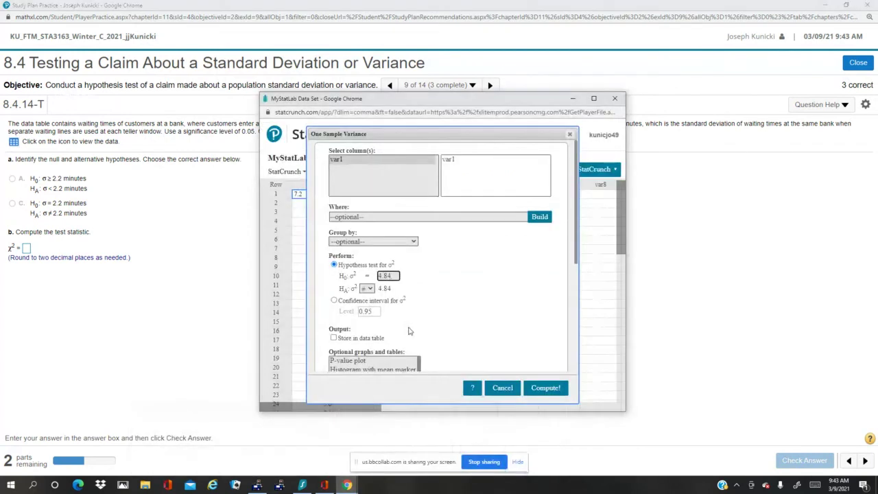
pyautogui.click(373, 289)
pyautogui.click(371, 317)
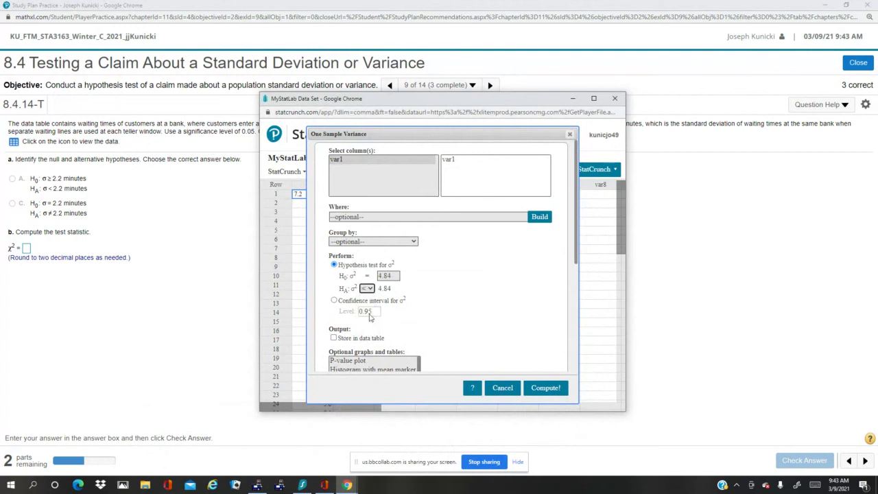
pyautogui.click(545, 388)
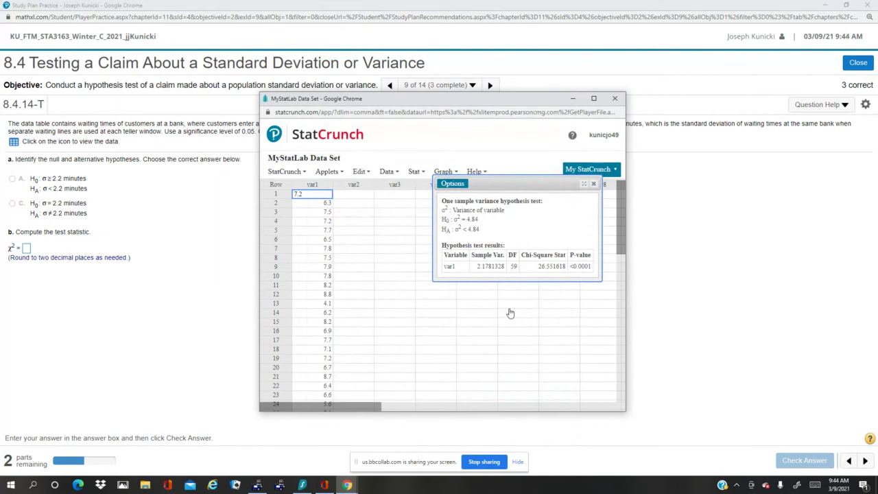
# - Enter 26.55 as the part b test statistic and have it checked
pyautogui.click(27, 248)
pyautogui.write('2')
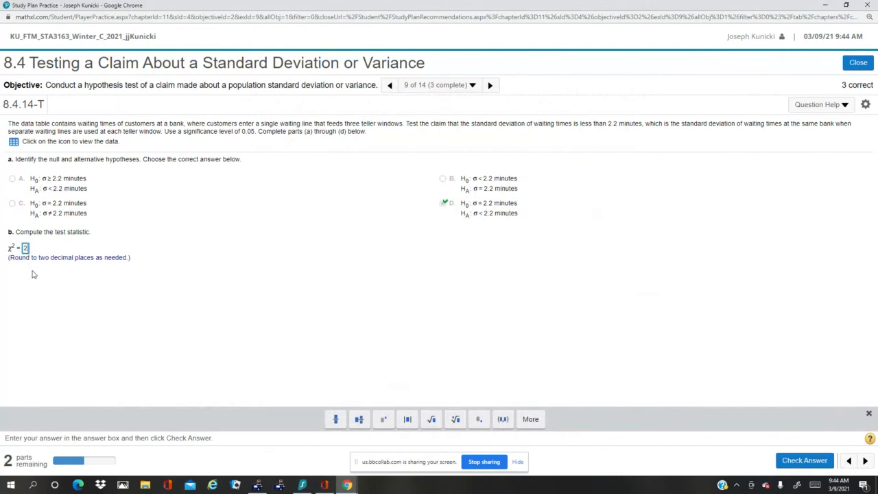
pyautogui.write('6.55')
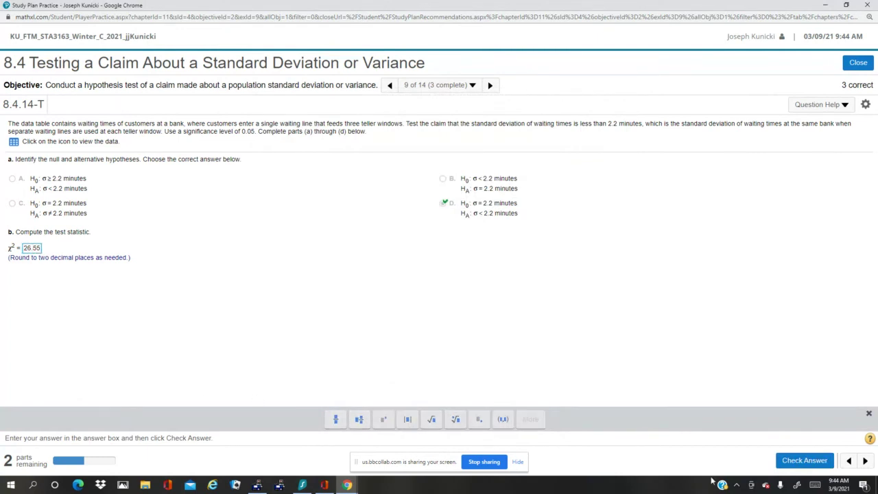
pyautogui.click(800, 461)
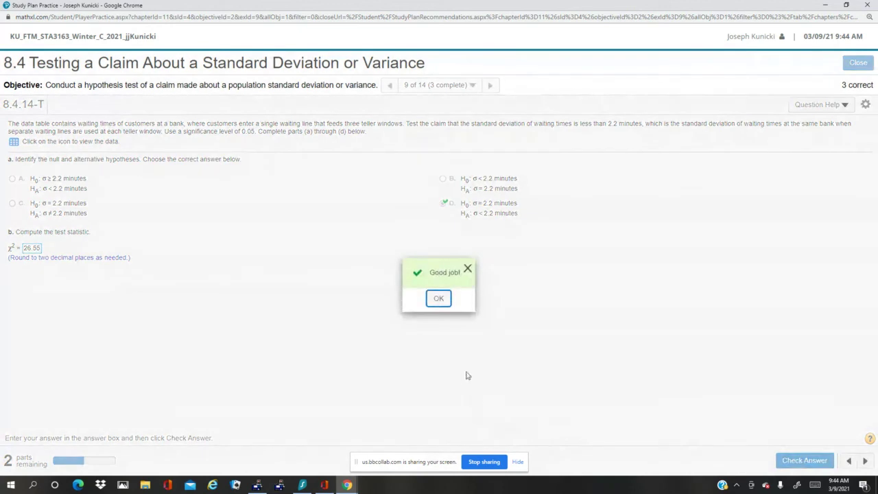
pyautogui.click(440, 299)
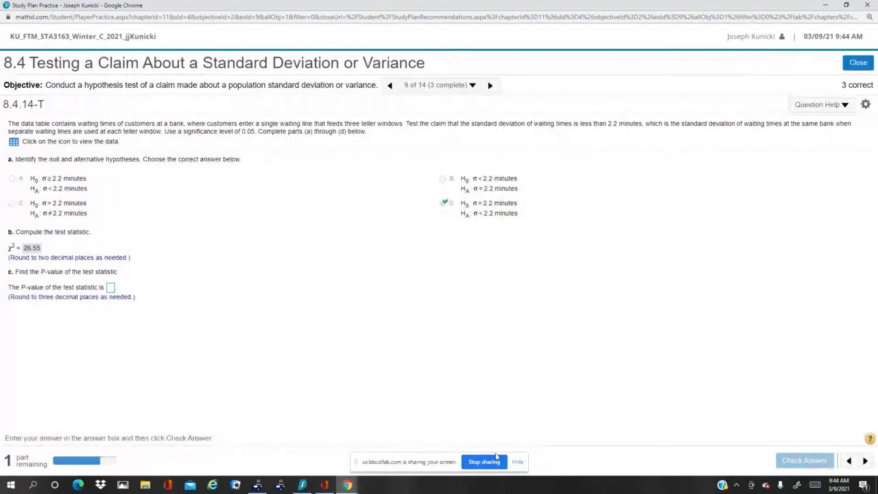
# - Read the P-value from StatCrunch and submit 0 for part c
pyautogui.moveTo(350, 486)
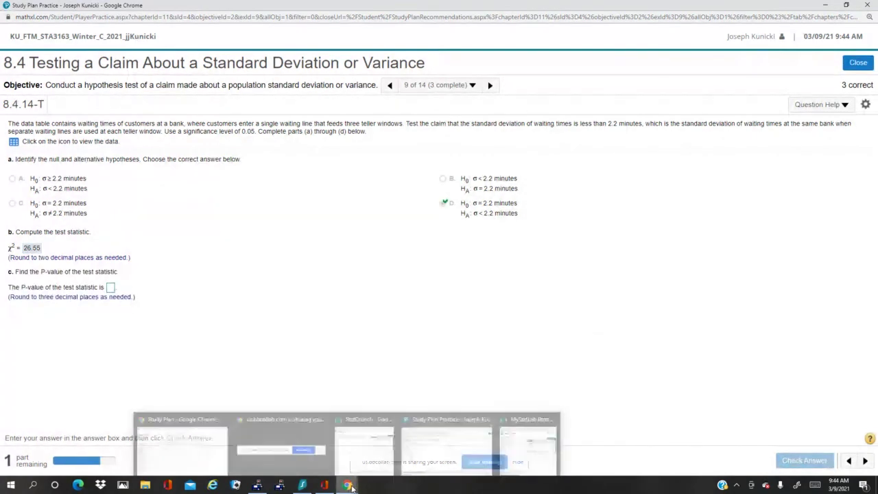
pyautogui.click(529, 441)
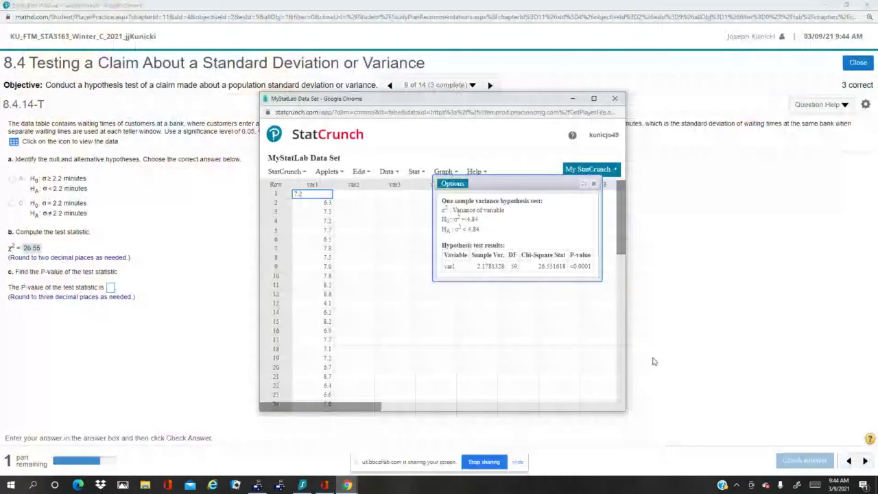
pyautogui.click(114, 288)
pyautogui.write('0')
pyautogui.click(805, 461)
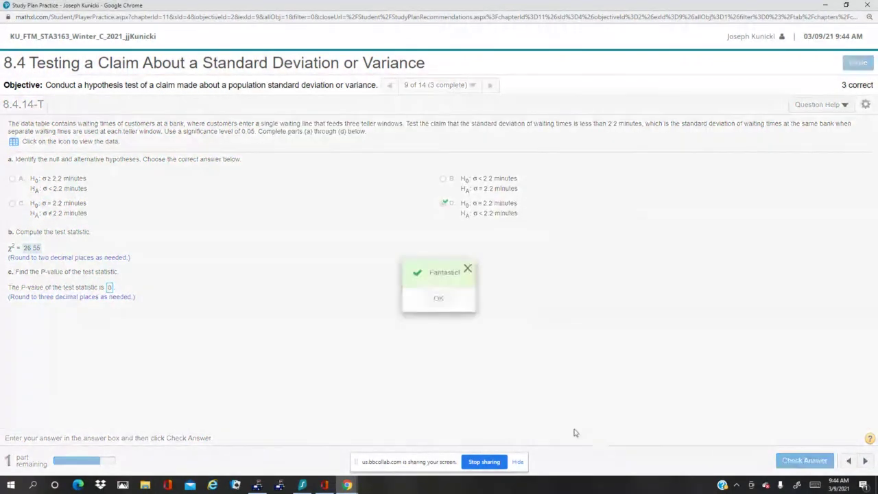
pyautogui.click(440, 300)
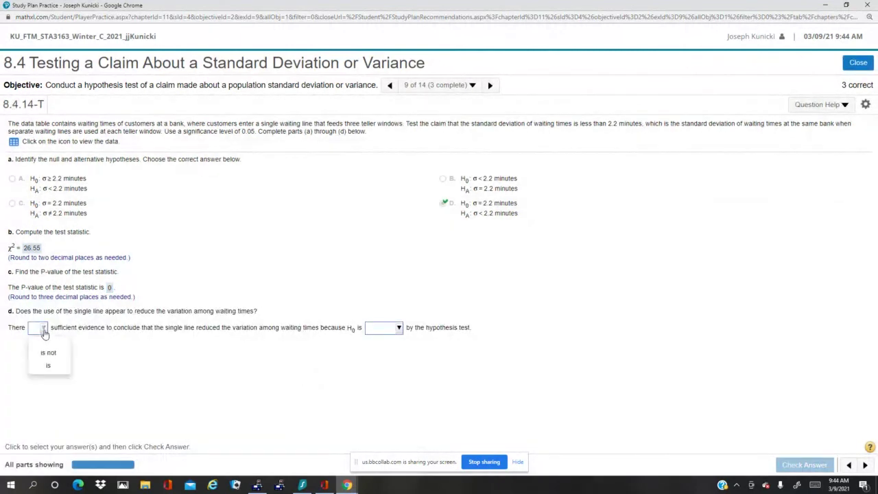
# - Answer part d with 'is' sufficient evidence and H0 'rejected', then advance to 8.4.16-T
pyautogui.click(51, 367)
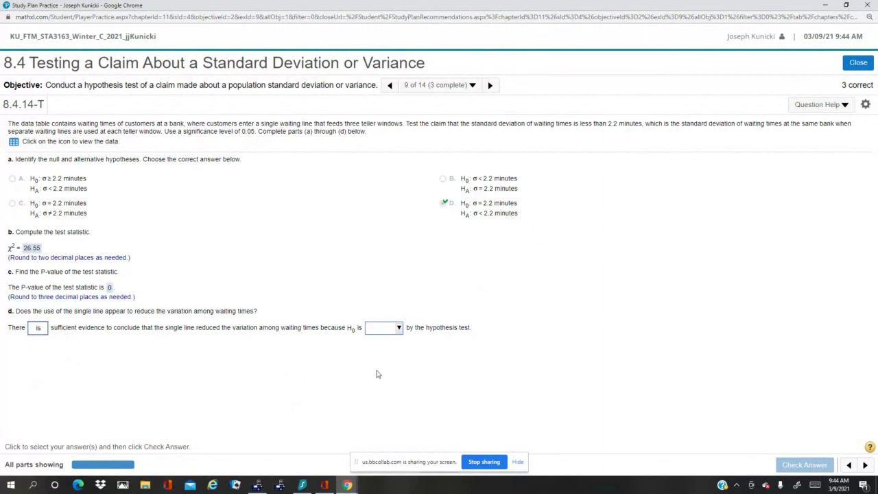
pyautogui.click(399, 330)
pyautogui.click(410, 365)
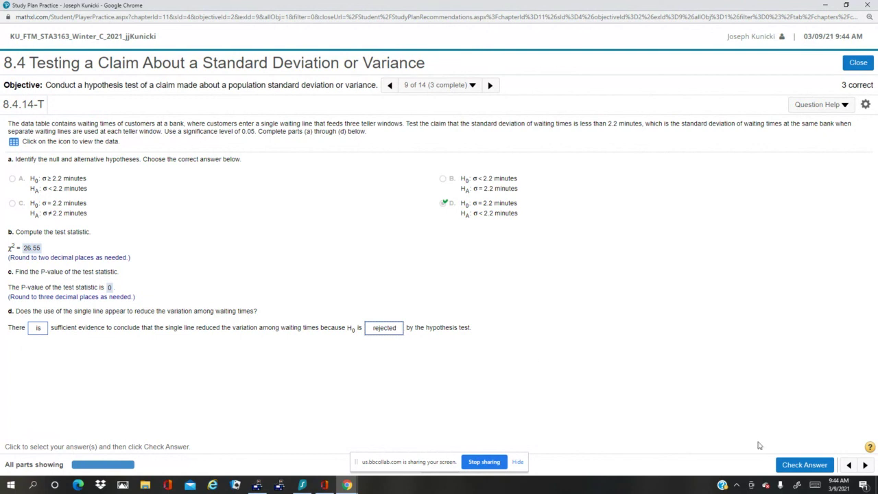
pyautogui.click(804, 465)
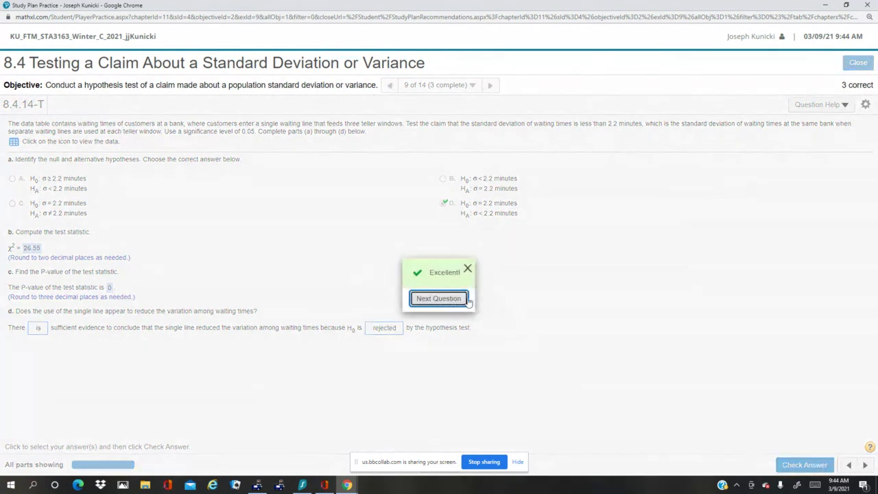
pyautogui.click(465, 299)
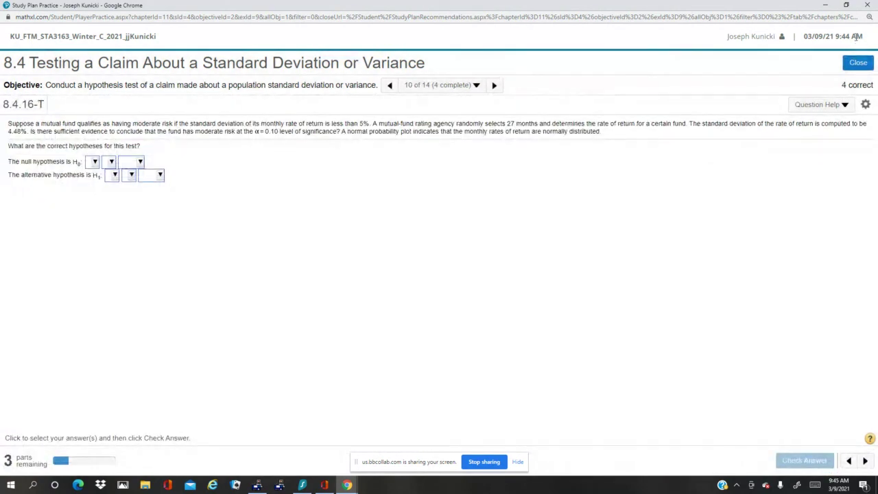
# - Close the practice window and show the Intermediate Statistics Collaborate session menu
pyautogui.click(868, 5)
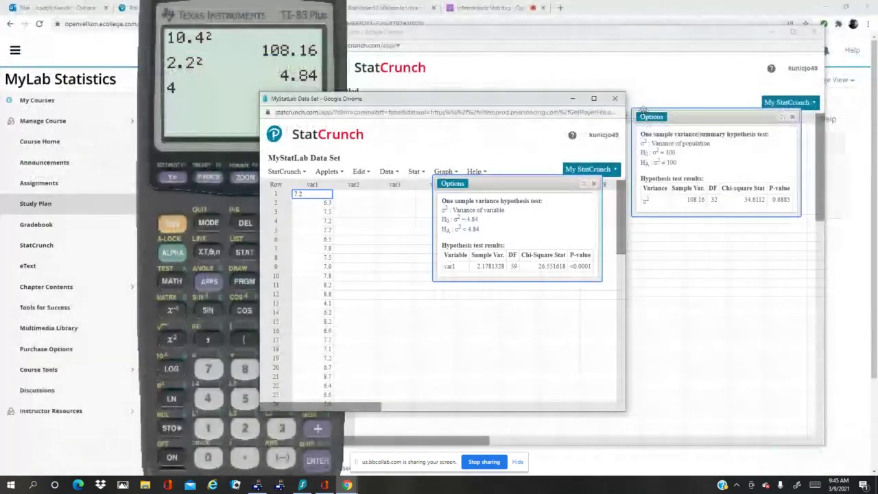
pyautogui.click(503, 8)
pyautogui.click(503, 8)
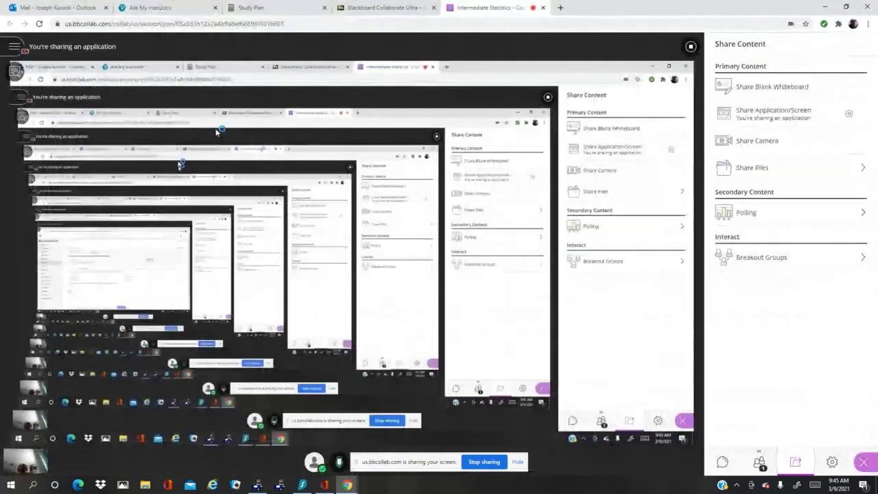
pyautogui.click(15, 47)
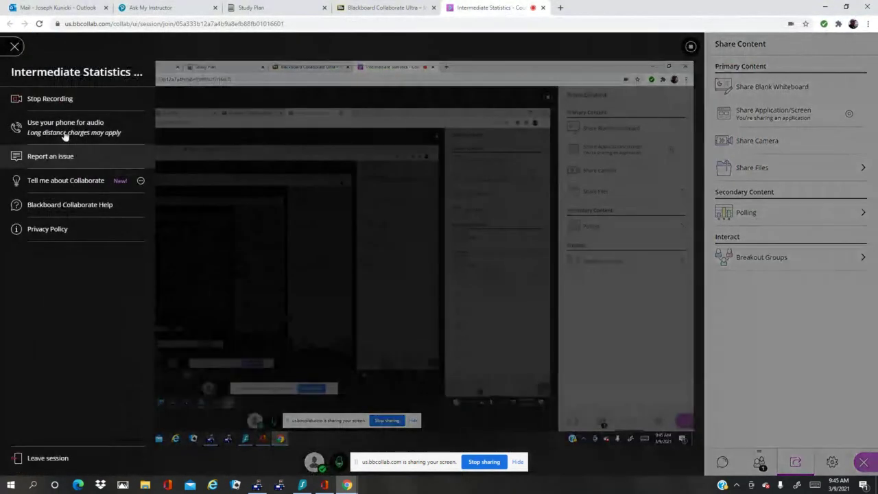